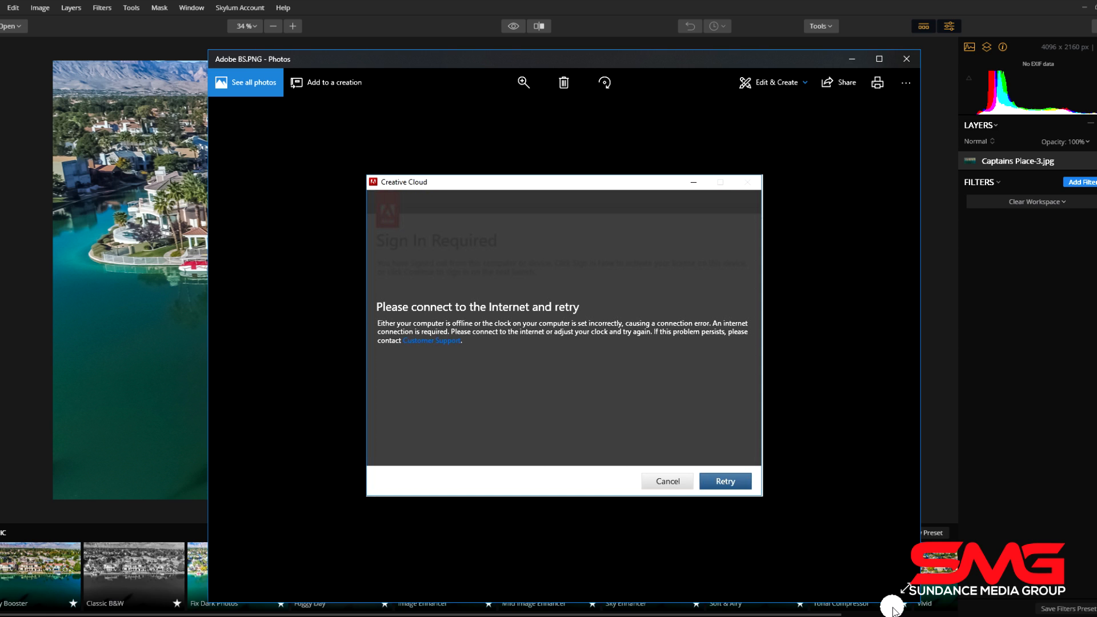
Step: Bring up the Adobe BS2.PNG screenshot in Photos, and close both Photos windows to return to the aerial photo
mouse_move(890, 612)
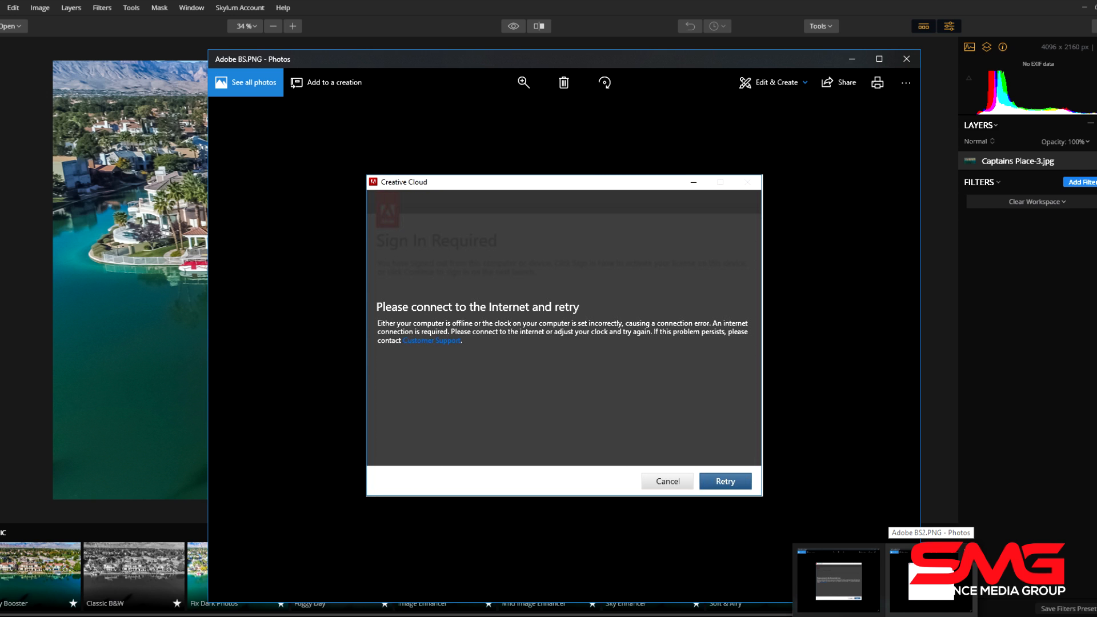
left_click(930, 578)
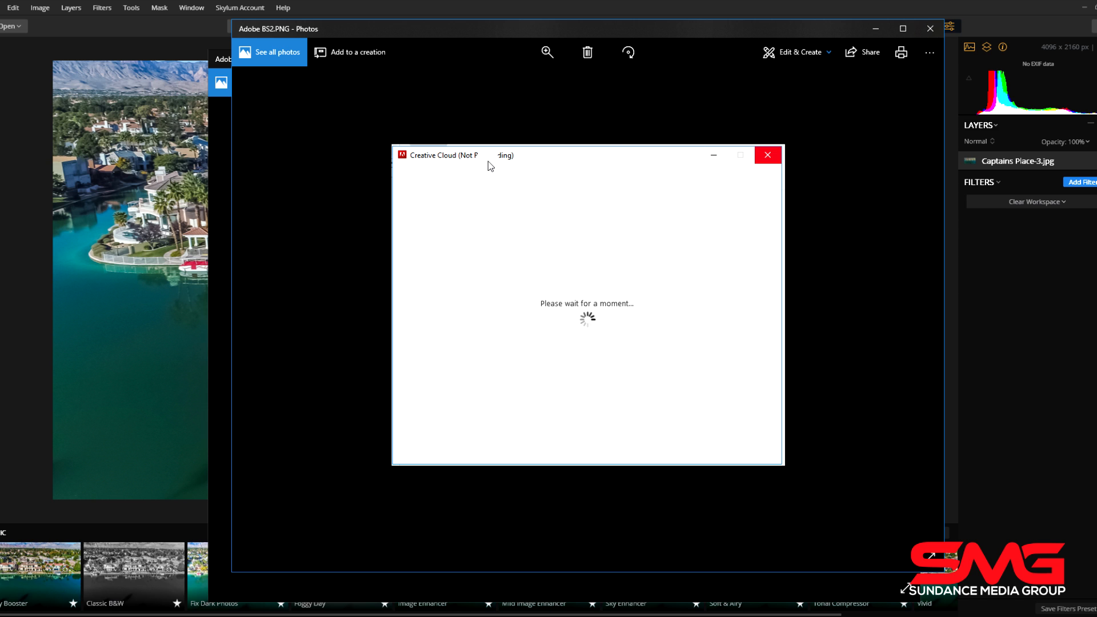
left_click(931, 32)
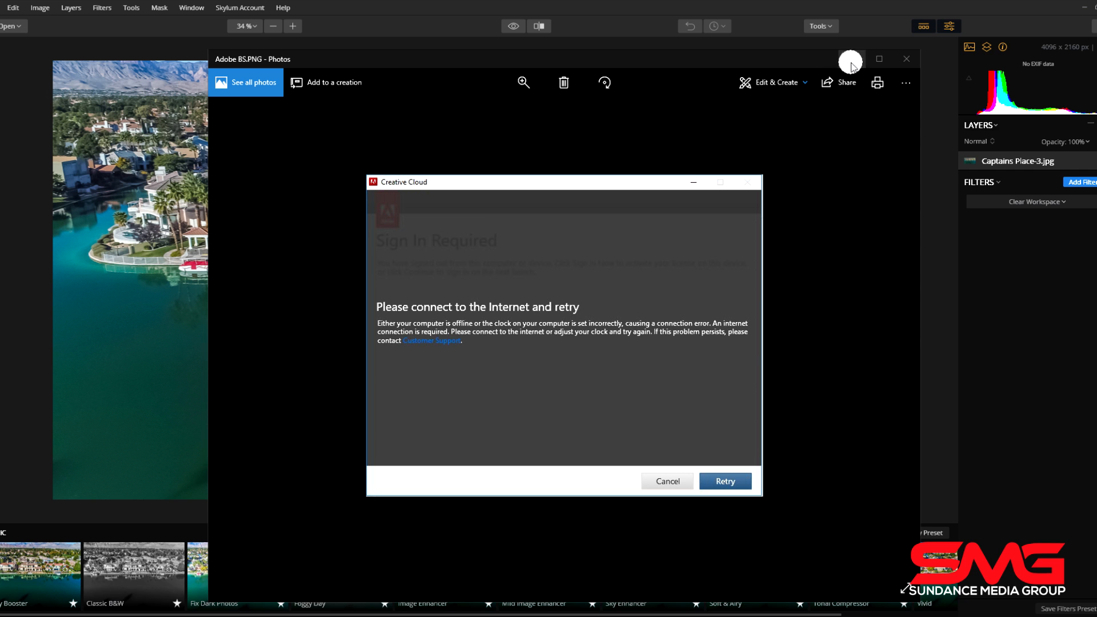
left_click(903, 60)
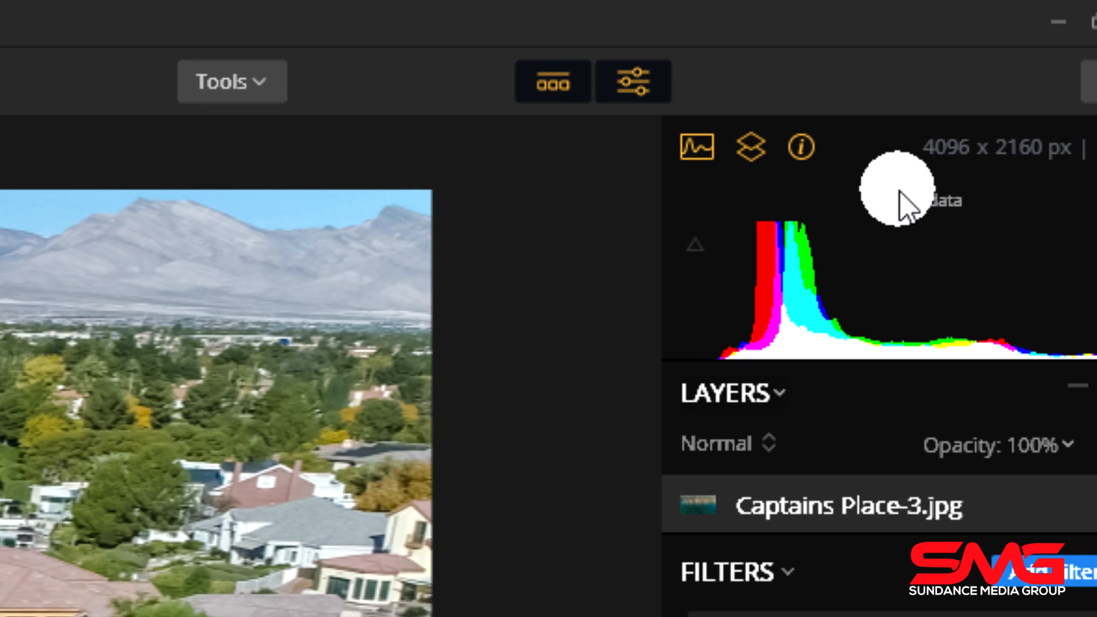
Step: Look over the layer merge options and the Filters Catalog without applying anything, and close the catalog
left_click(760, 394)
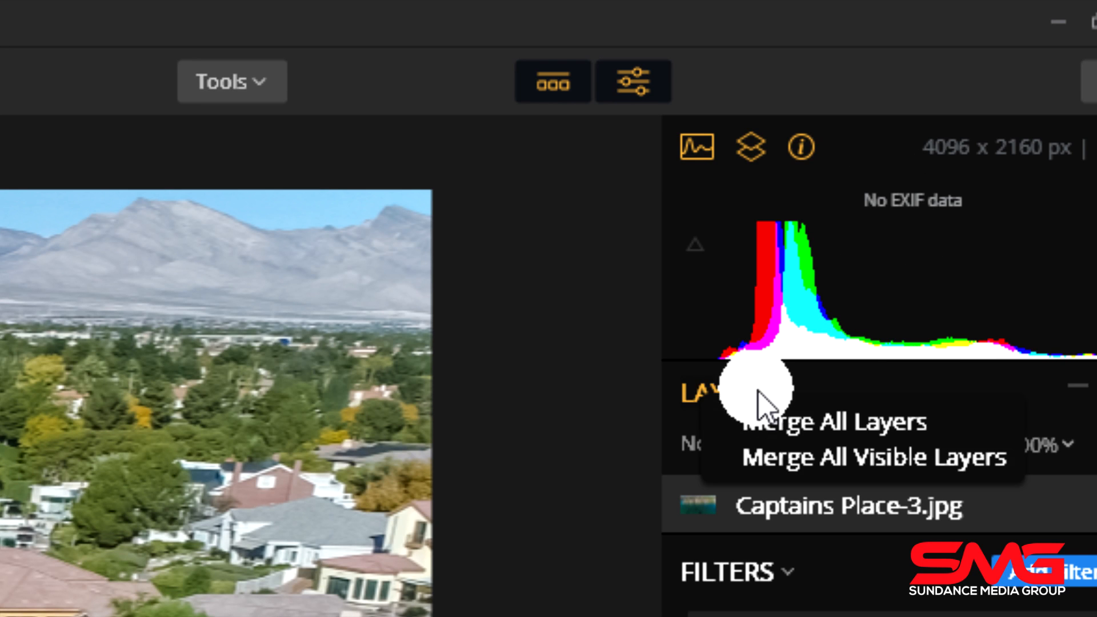
left_click(755, 397)
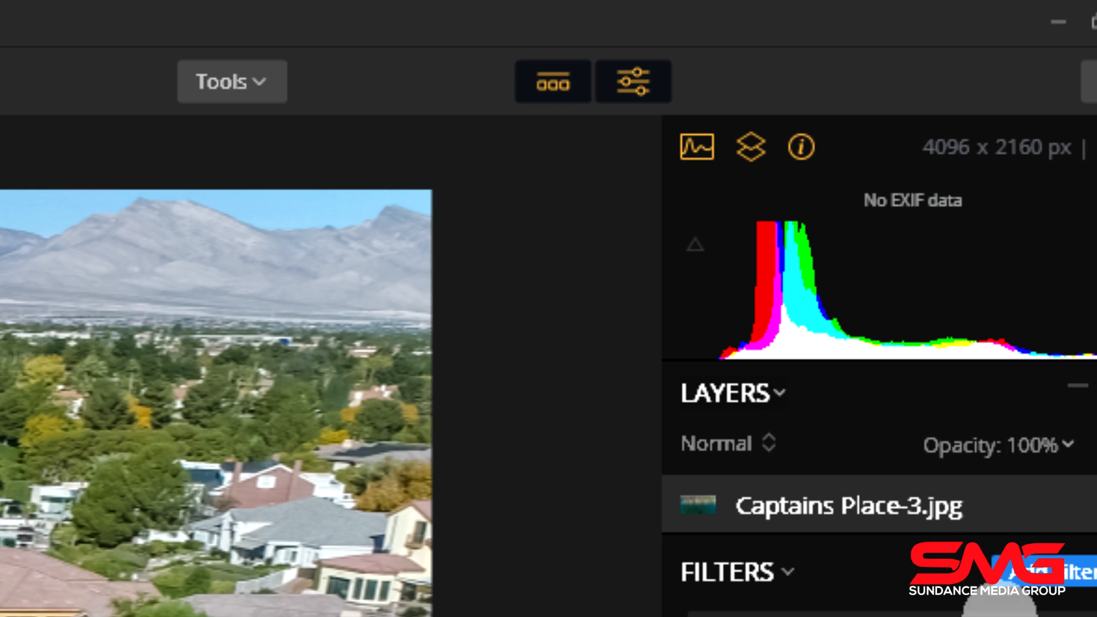
left_click(1060, 591)
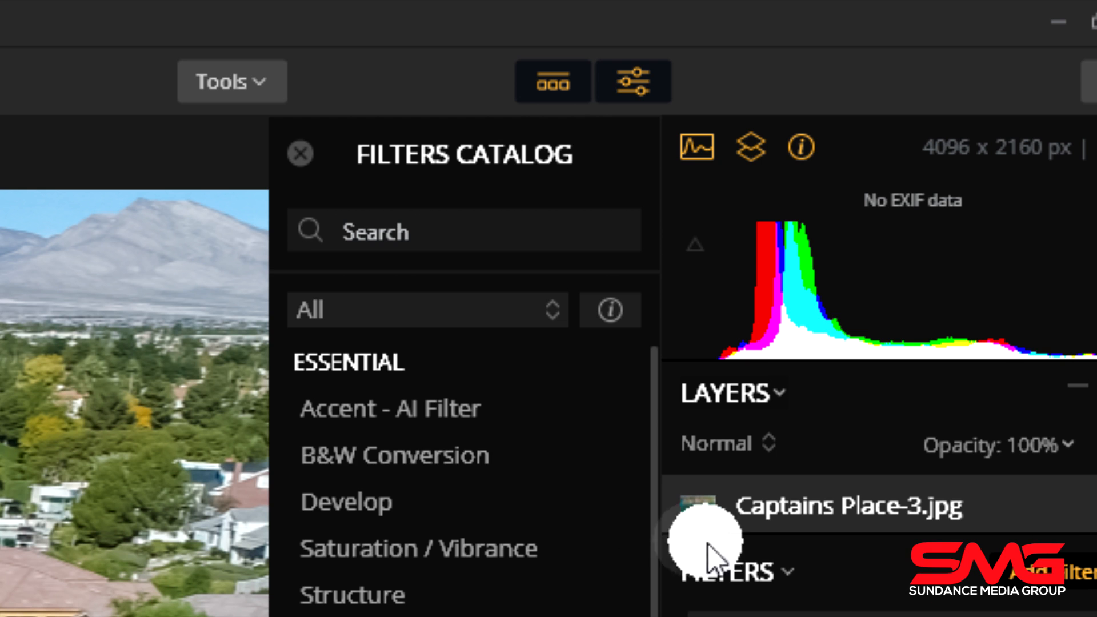
left_click_drag(654, 491, 955, 139)
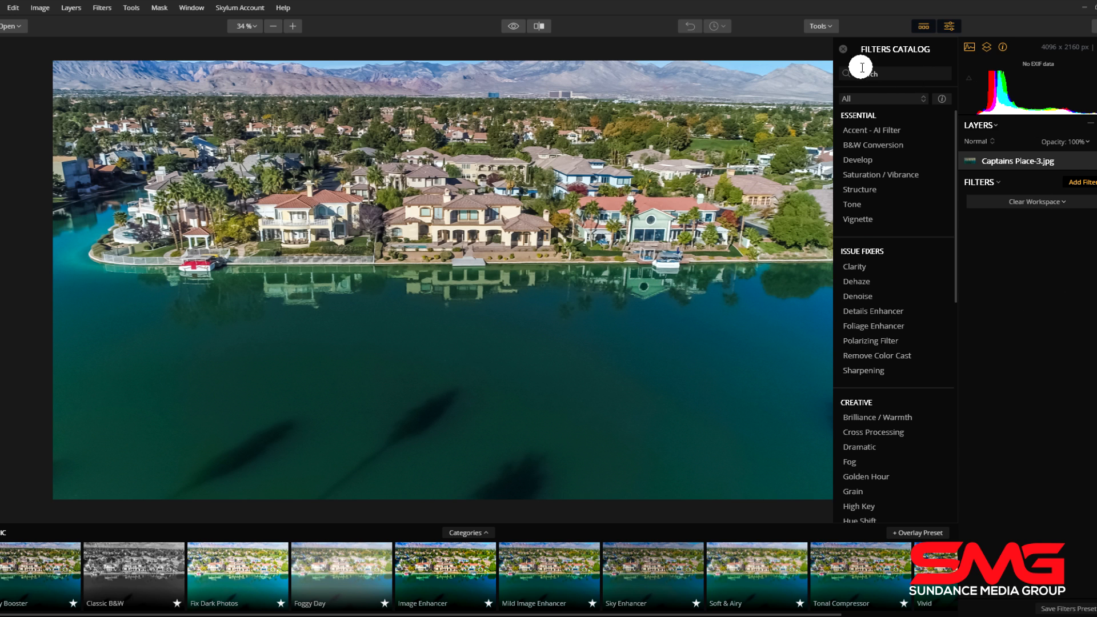
left_click(843, 50)
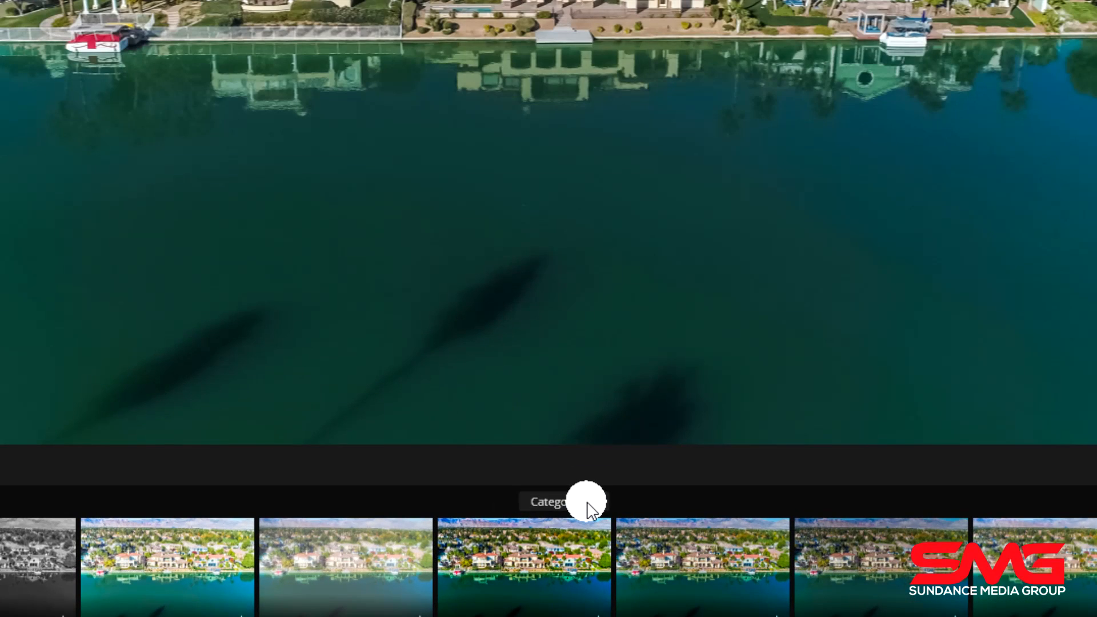
Step: Show the Aerial Inspired by DJI presets and apply the Awesomer preset at an amount of 71
left_click(588, 506)
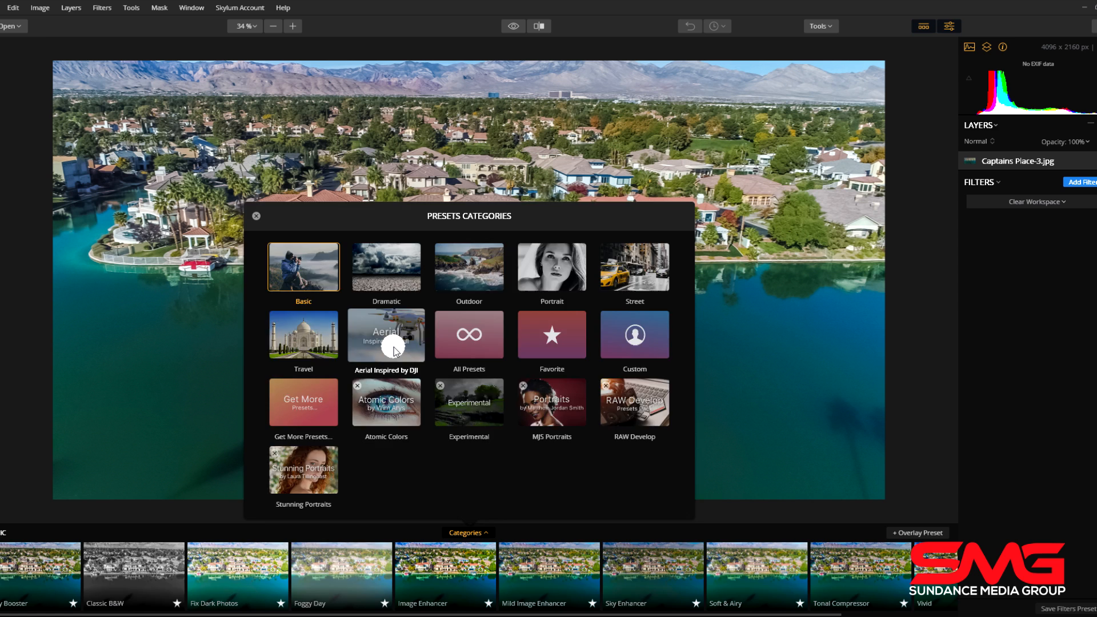
left_click(353, 320)
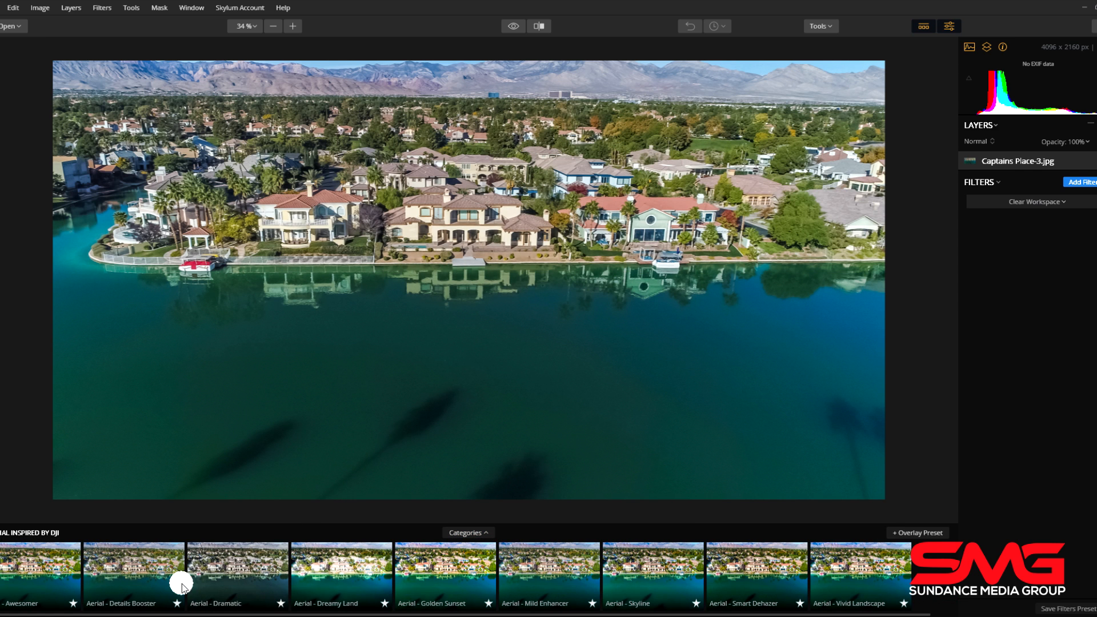
left_click(15, 585)
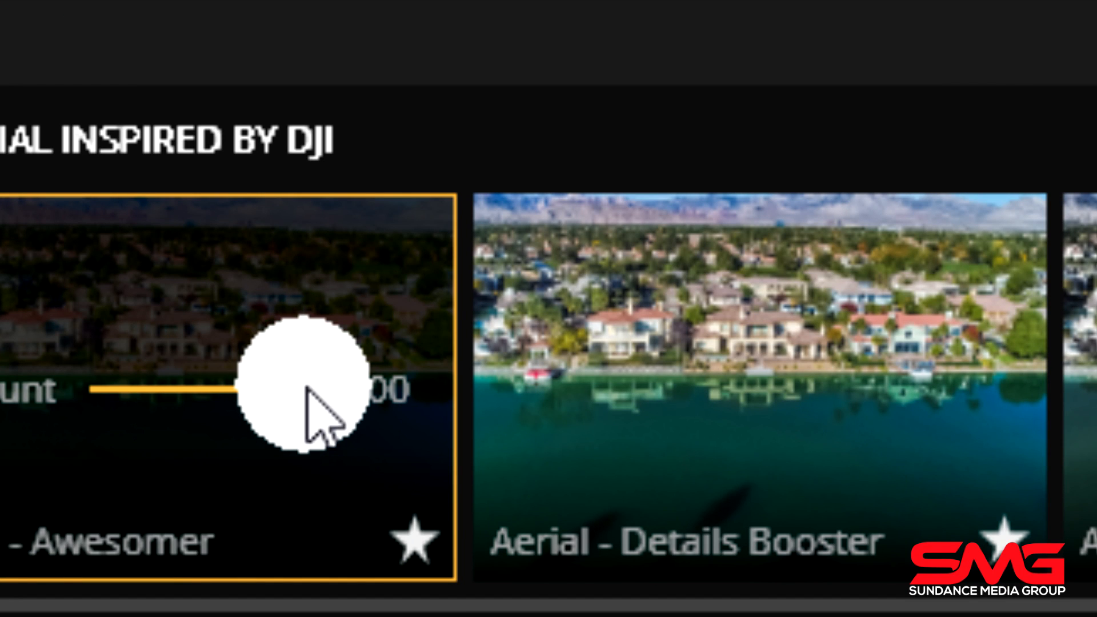
left_click_drag(307, 389, 245, 433)
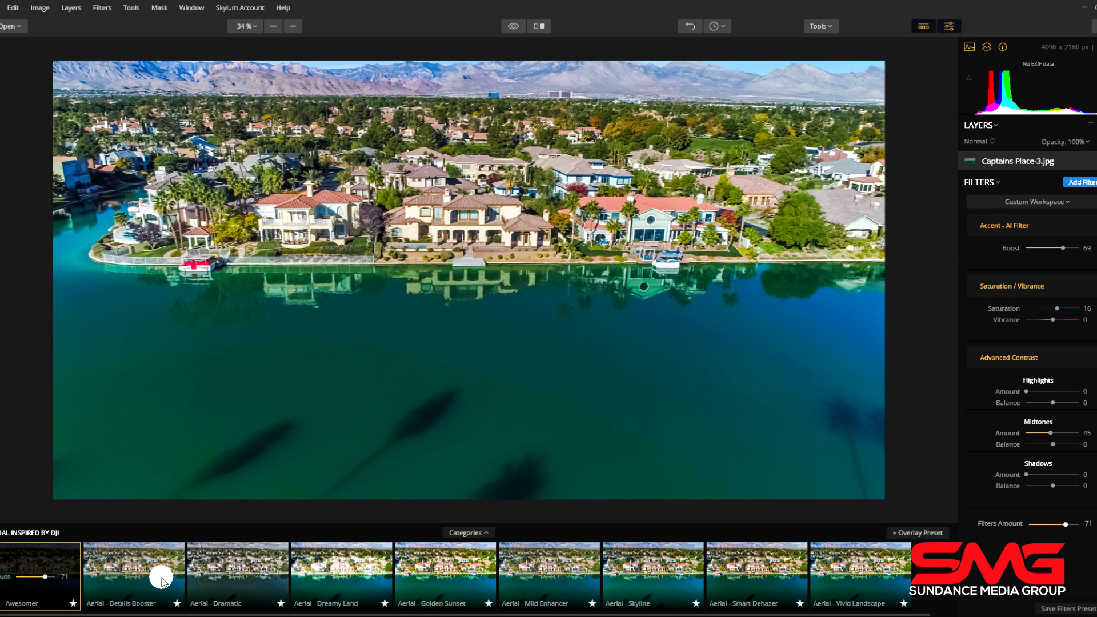
Step: Try the Aerial - Details Booster, Dramatic and Dreamy Land presets in turn, testing the strength of Dreamy Land and reviewing its filters
left_click(161, 579)
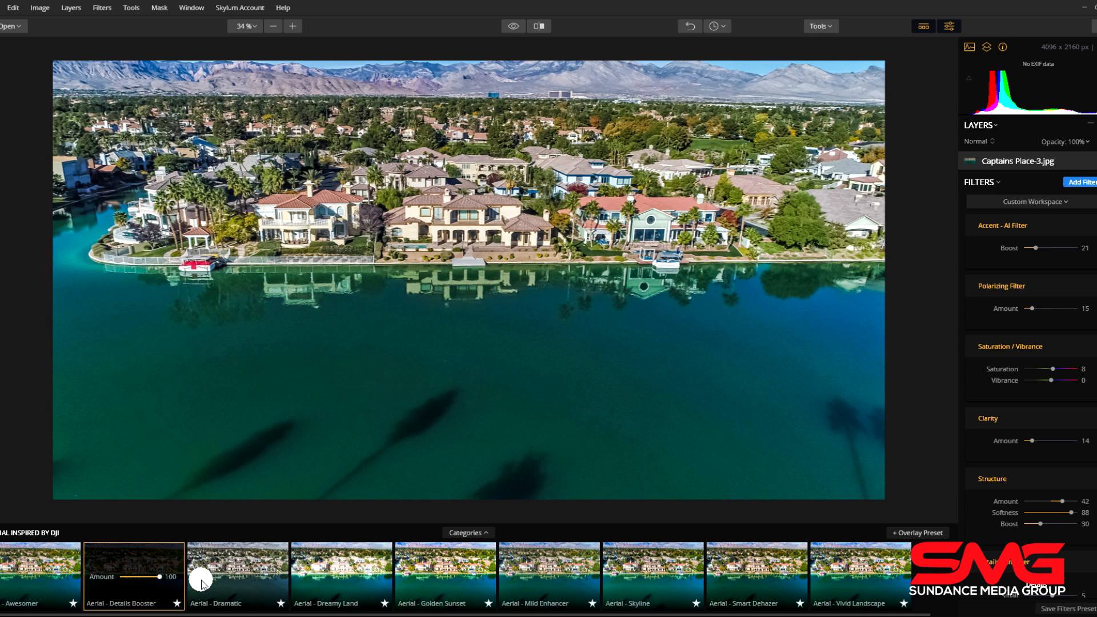
left_click(219, 573)
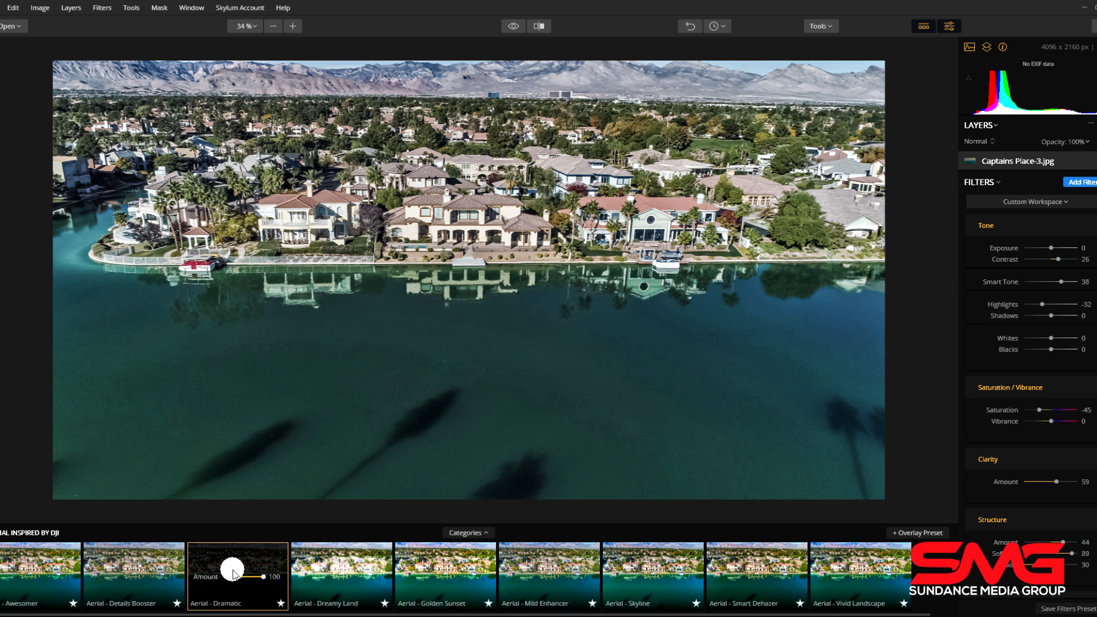
left_click(340, 577)
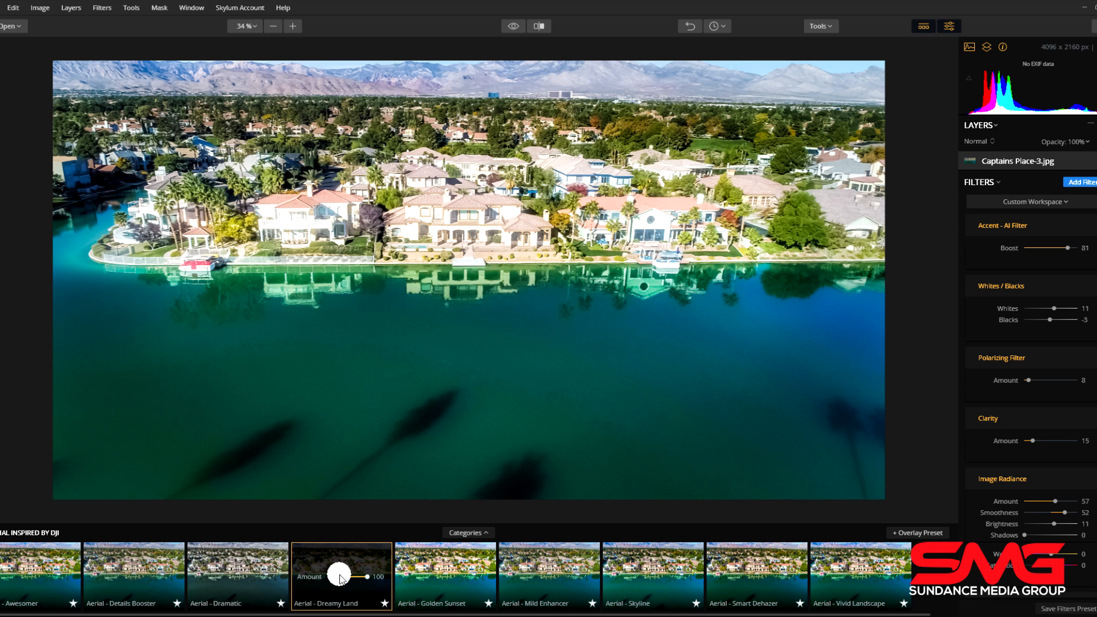
left_click_drag(340, 579, 390, 578)
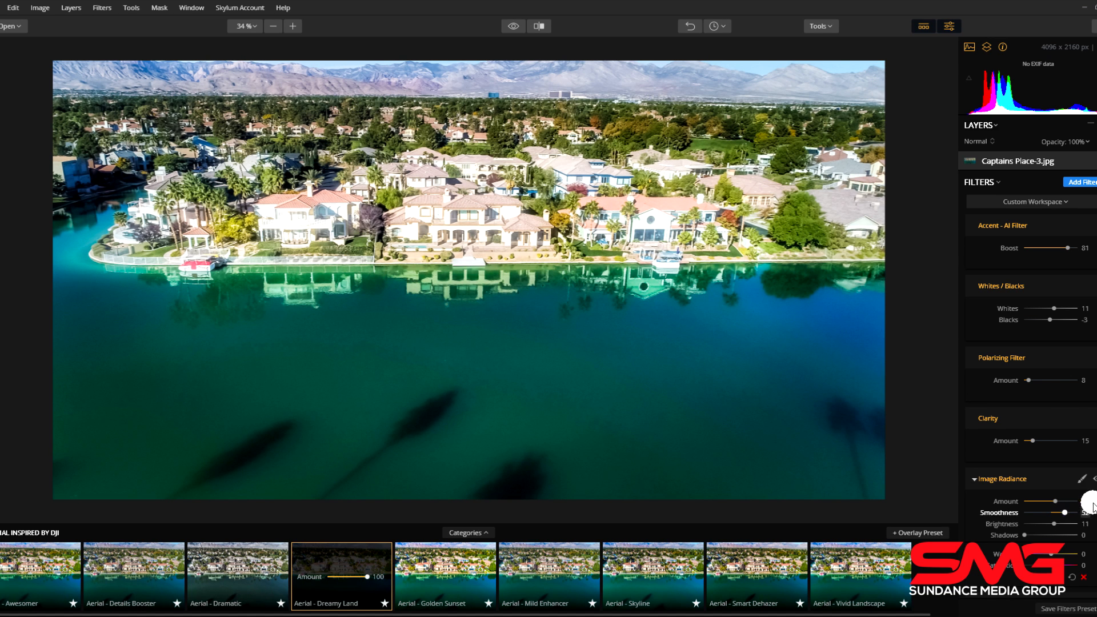
scroll(1029, 395, "down", 5)
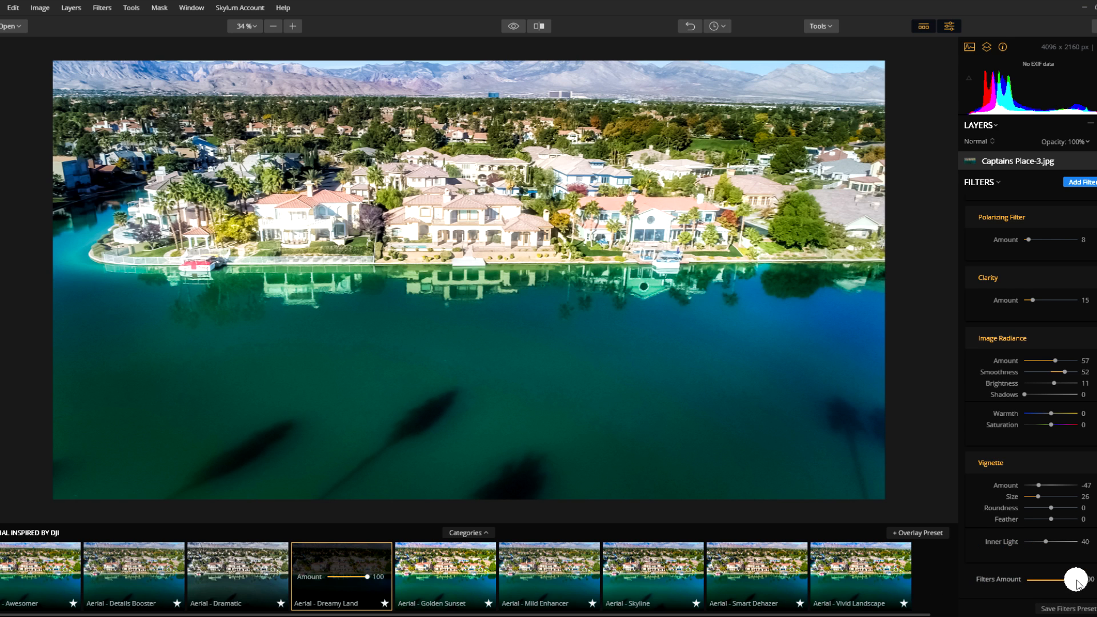
mouse_move(1077, 583)
left_mouse_down()
mouse_move(1024, 582)
mouse_move(1082, 586)
left_mouse_up()
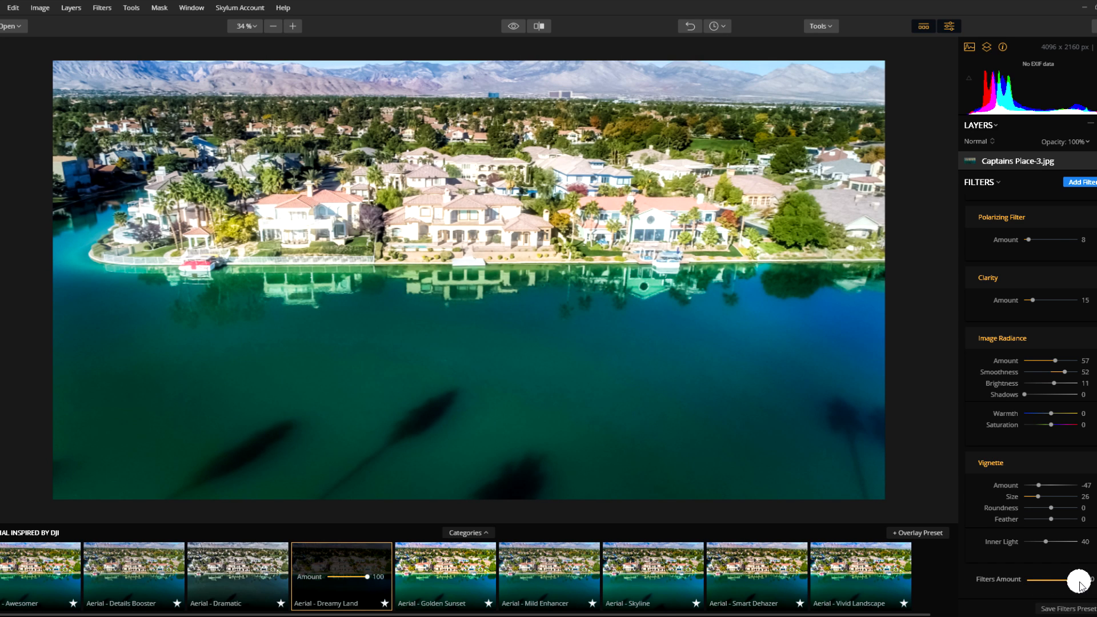
Step: Try the Aerial - Golden Sunset preset and test its strength, ending at an amount of 100
left_click(480, 582)
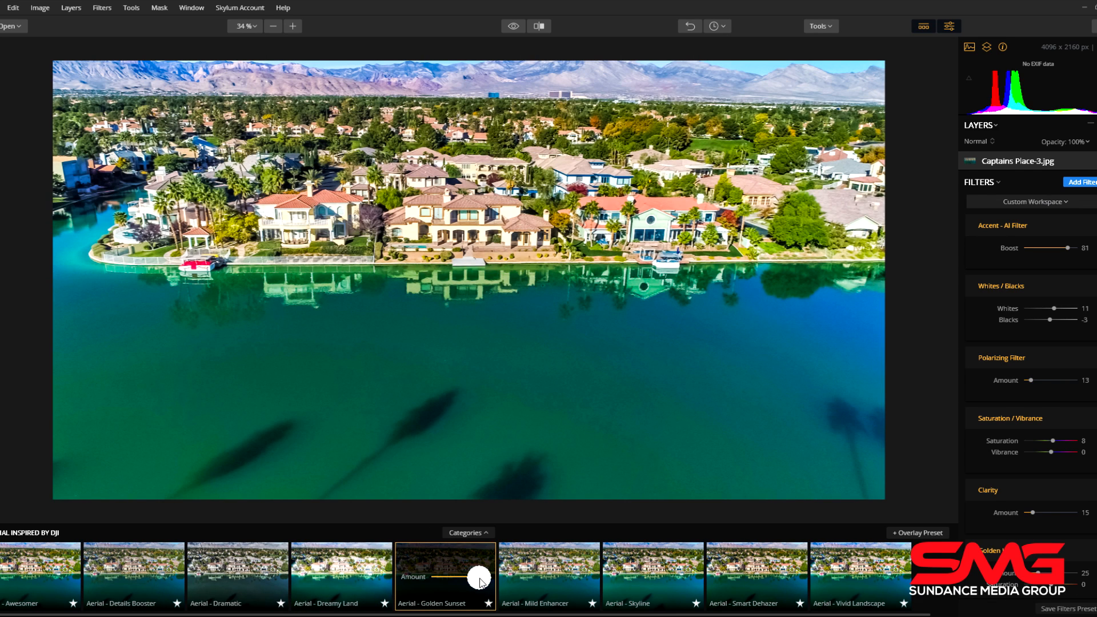
mouse_move(472, 580)
left_mouse_down()
mouse_move(443, 581)
mouse_move(470, 581)
mouse_move(453, 584)
left_mouse_up()
left_click_drag(473, 580, 570, 578)
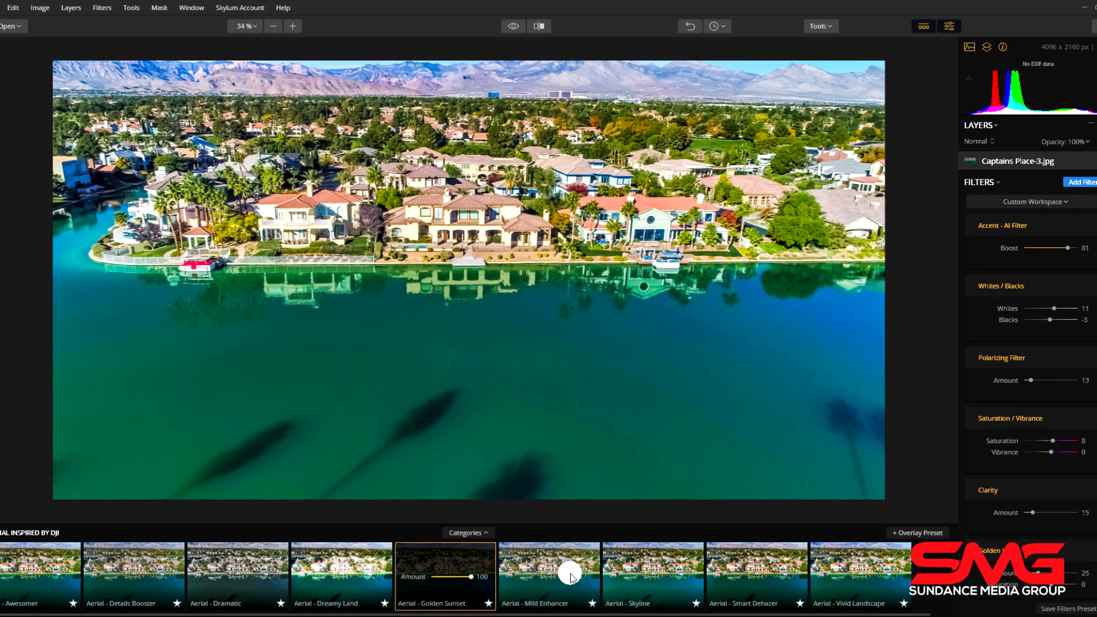
Step: Apply the Aerial - Mild Enhancer preset and remove its Whites / Blacks filter
left_click(570, 577)
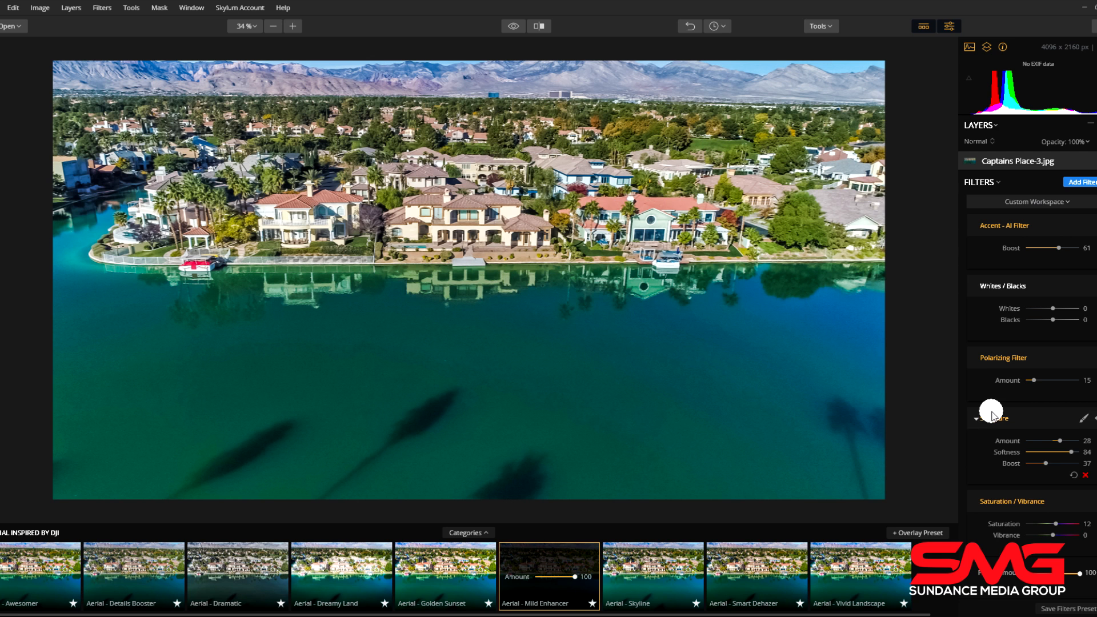
mouse_move(1053, 321)
left_mouse_down()
mouse_move(1070, 322)
mouse_move(1031, 326)
mouse_move(1054, 332)
left_mouse_up()
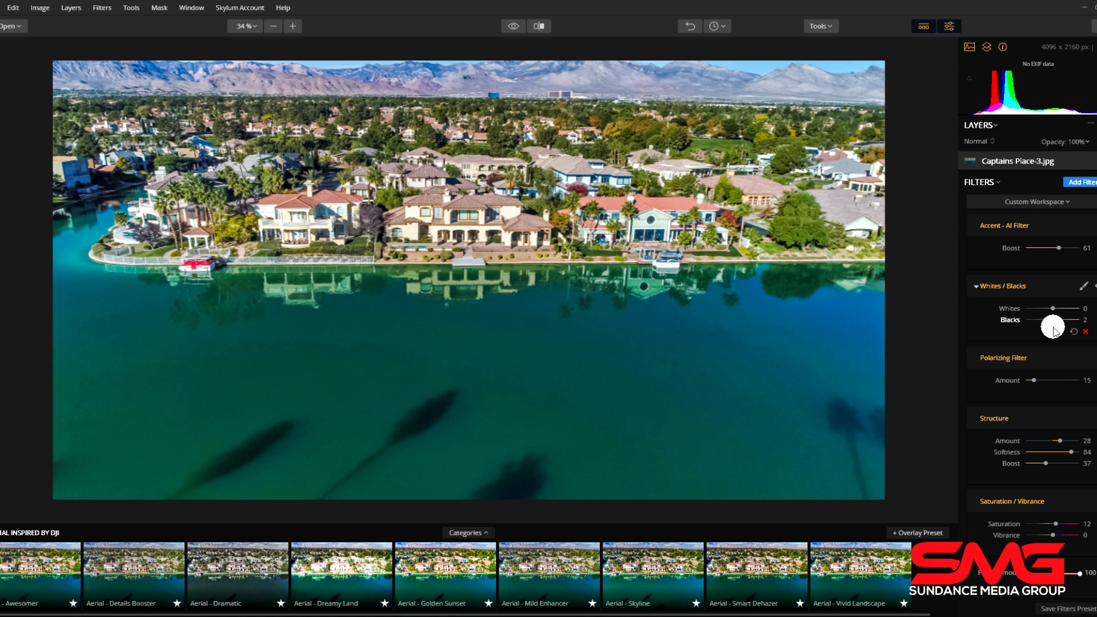
left_click(1086, 333)
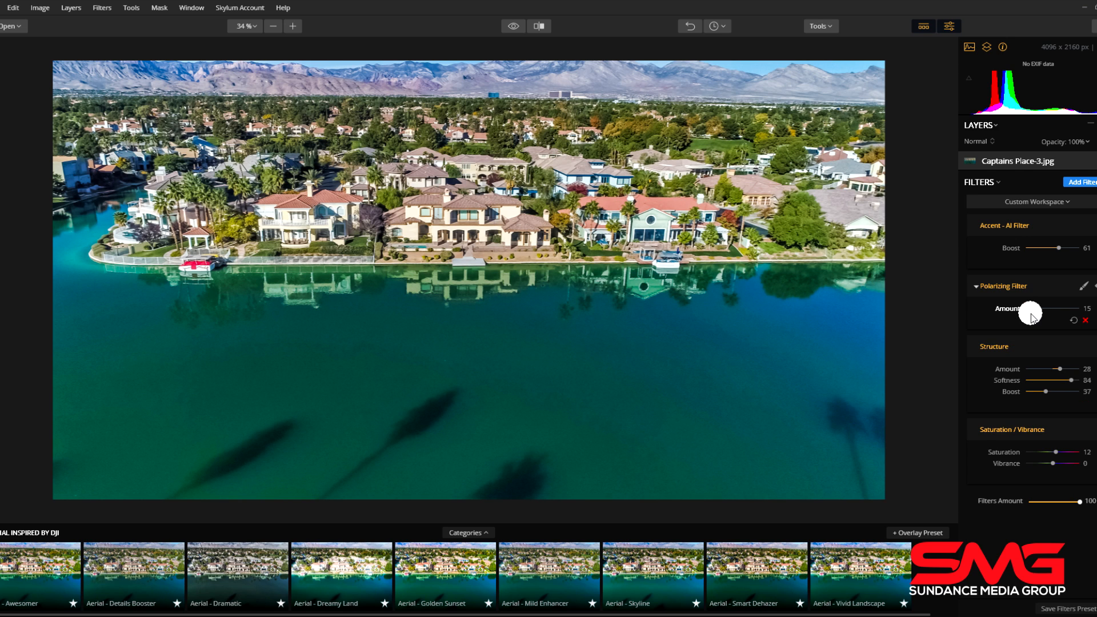
Step: Set the Polarizing Filter amount to 44
left_click_drag(1029, 312, 1050, 301)
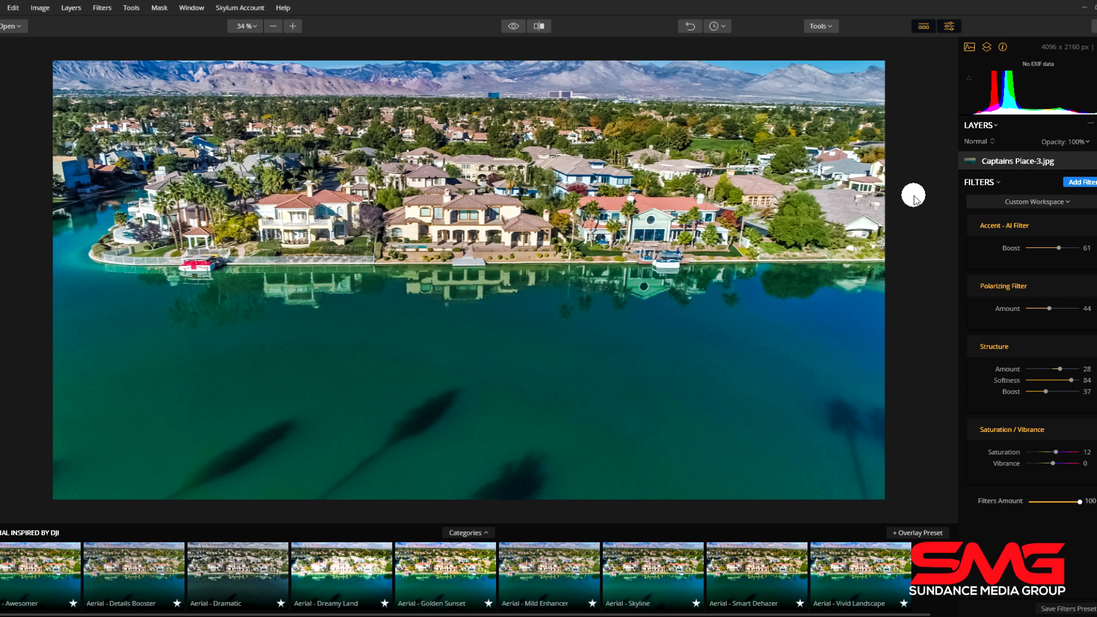
Step: Crop the photo with a free aspect to about 4096 x 1599 px, trimming the shadowed water along its lower edge
left_click(823, 26)
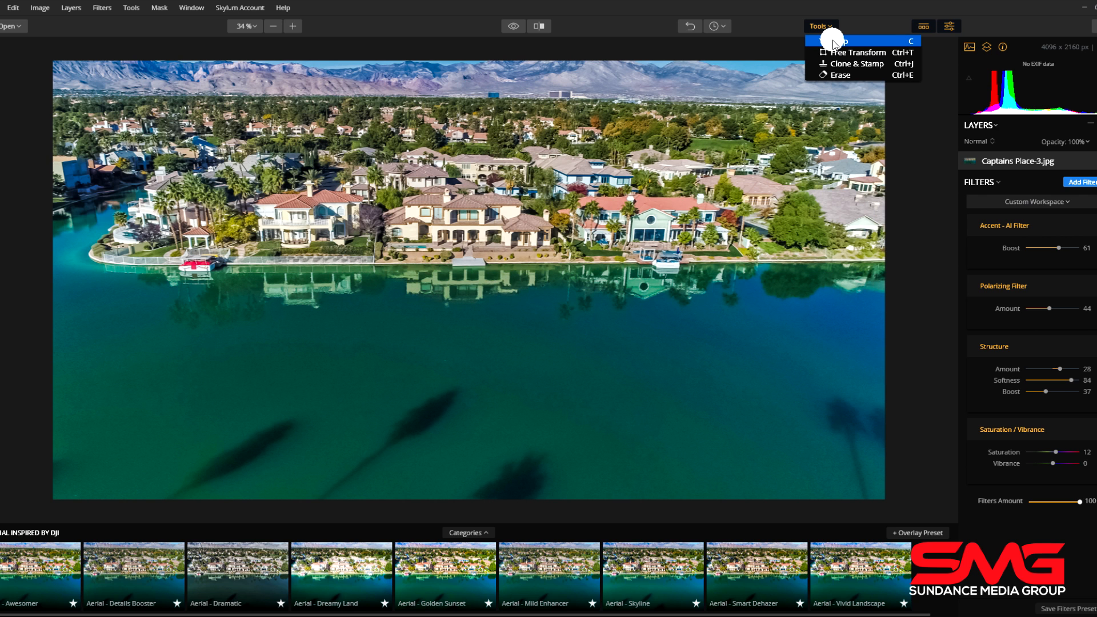
left_click(834, 41)
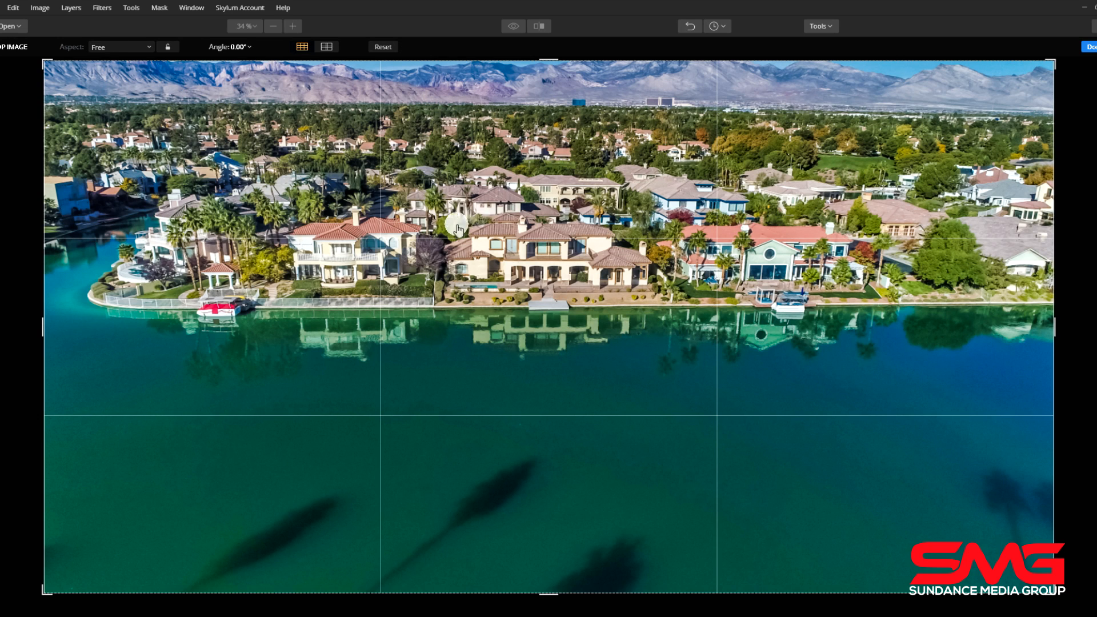
left_click(164, 48)
left_click(164, 48)
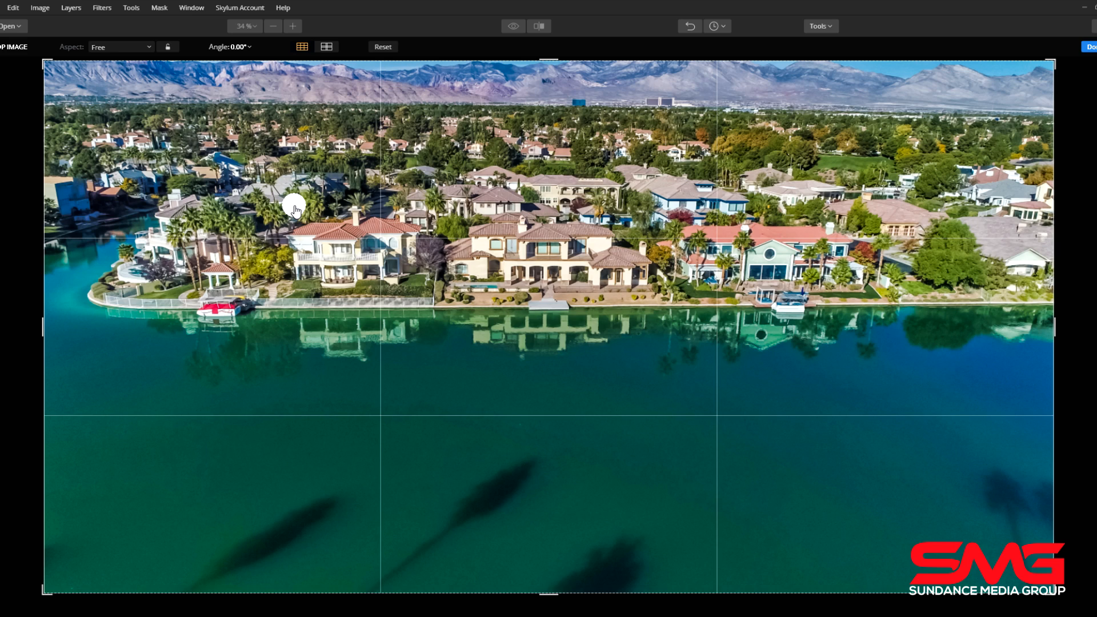
left_click_drag(550, 593, 556, 522)
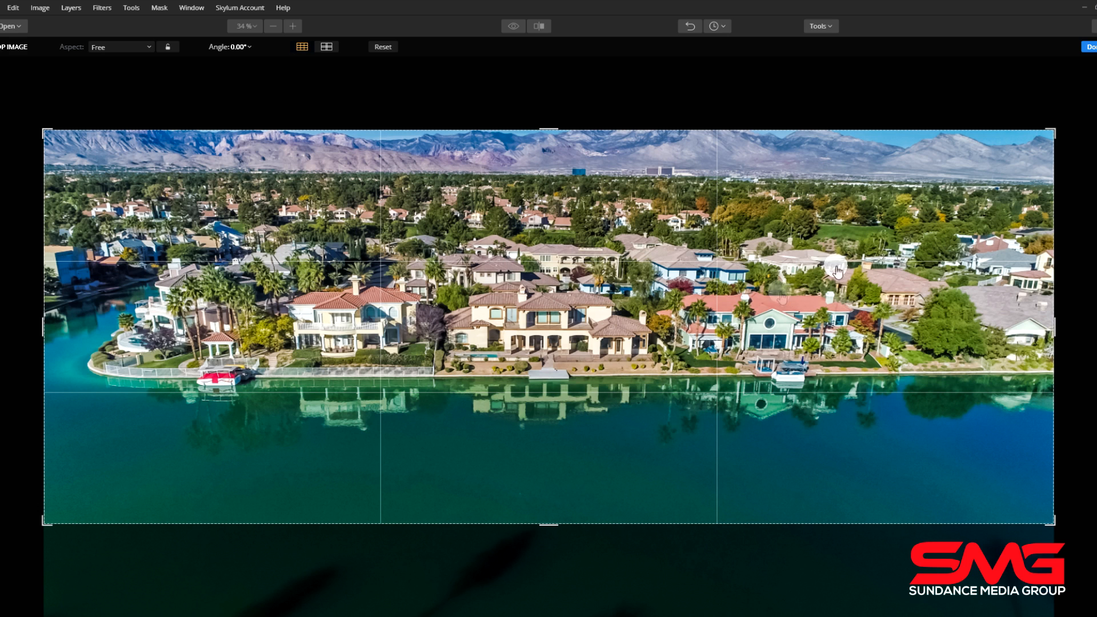
left_click(1088, 50)
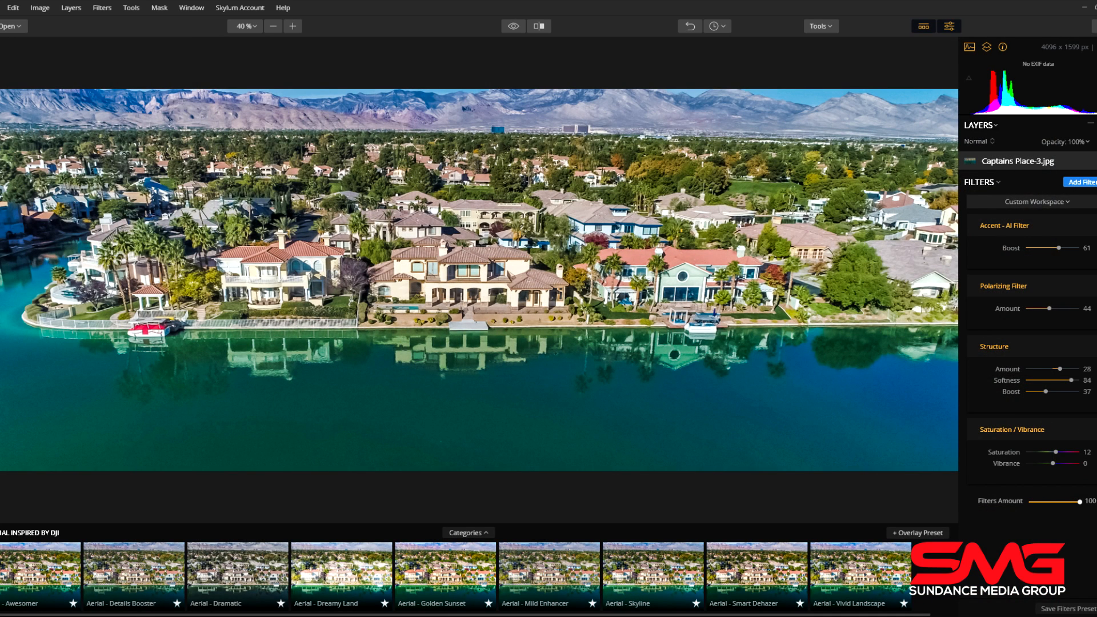
Step: Raise the Saturation to 32 in the Saturation / Vibrance filter
mouse_move(1055, 454)
left_mouse_down()
mouse_move(1036, 455)
mouse_move(1063, 461)
left_mouse_up()
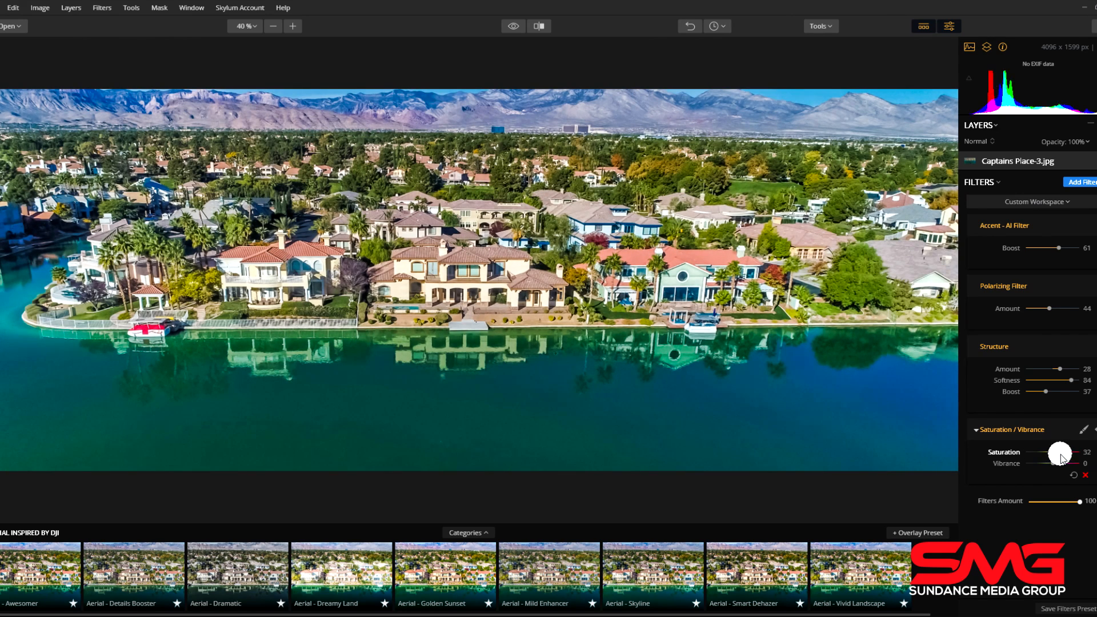